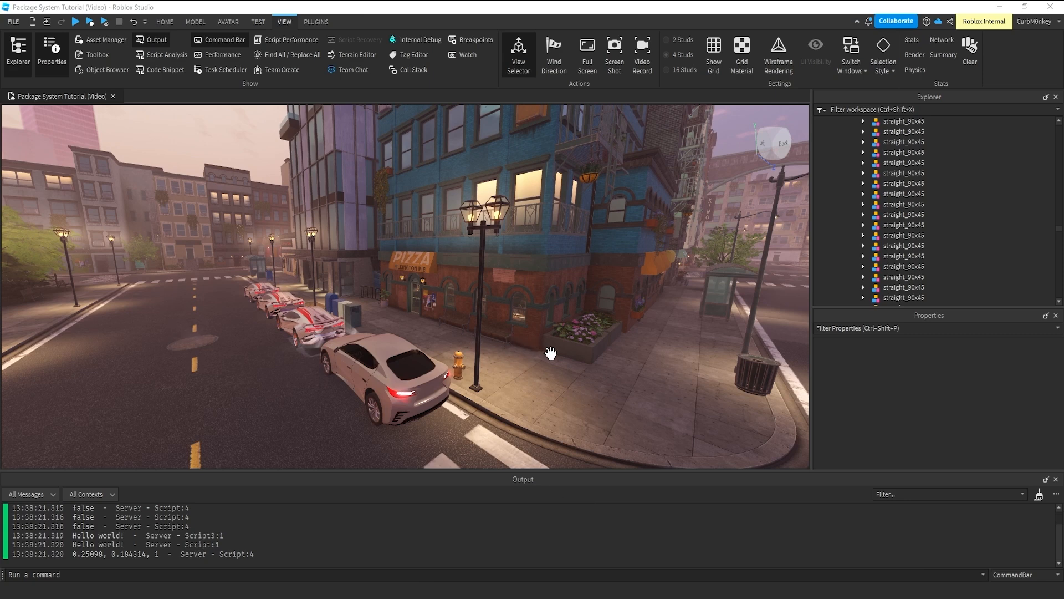
# Duplicate the StreetLamp_A at the pizza shop corner and move the copy about 22 studs along X onto the road
pyautogui.moveTo(551, 353); pyautogui.dragTo(550, 353, button='right')
pyautogui.click(499, 255)
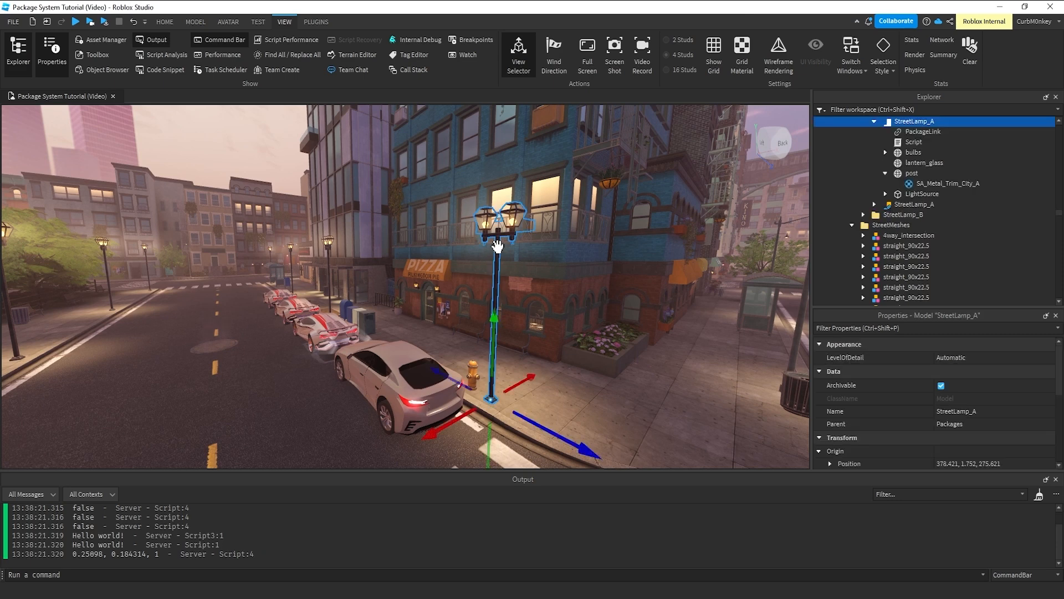
pyautogui.scroll(3, 592, 300)
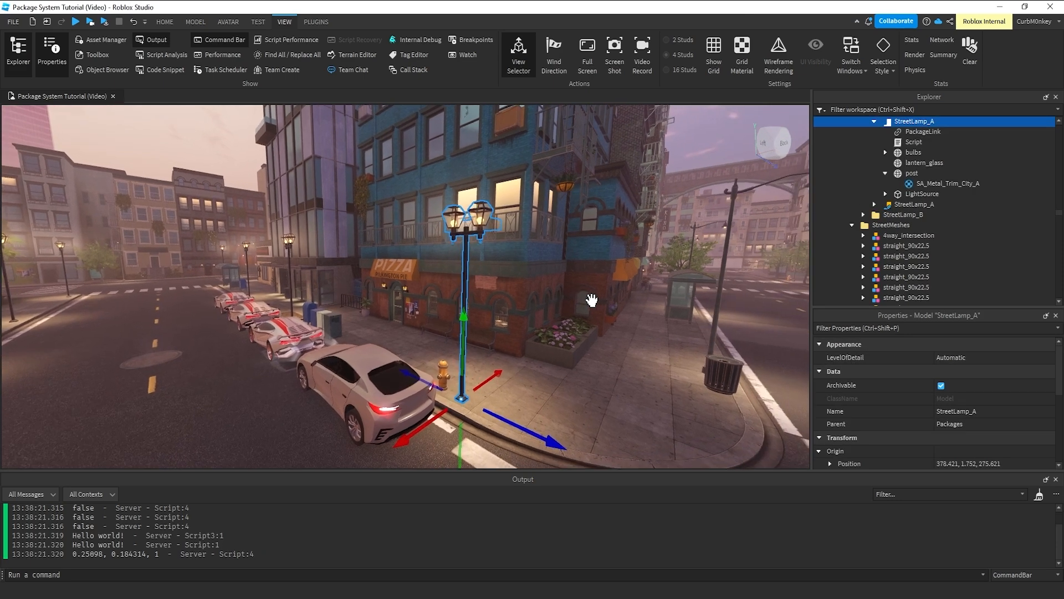
pyautogui.moveTo(592, 300); pyautogui.dragTo(592, 300, button='right')
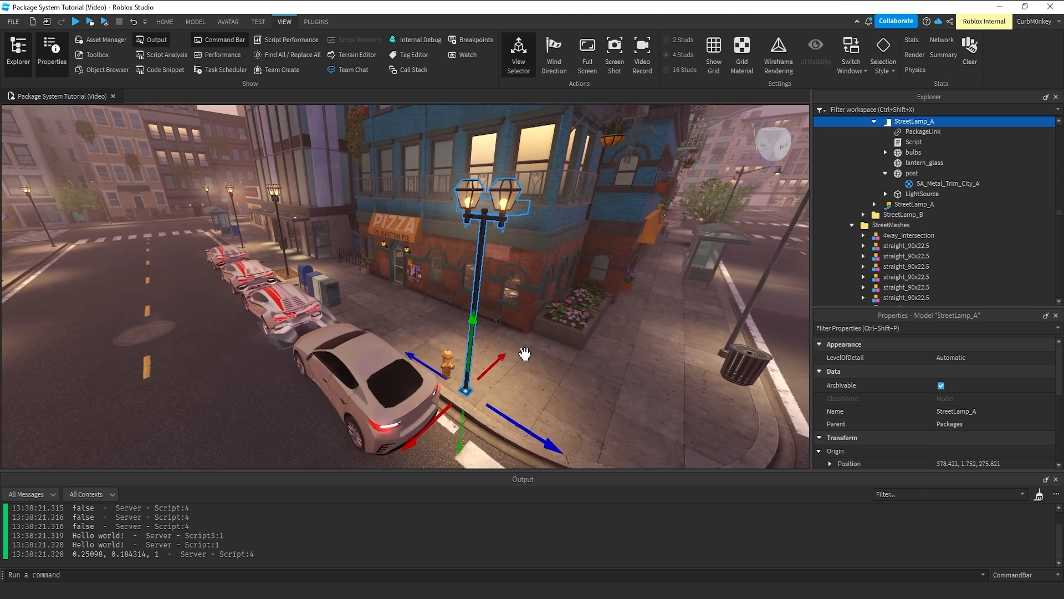
pyautogui.moveTo(502, 348); pyautogui.dragTo(501, 348, button='right')
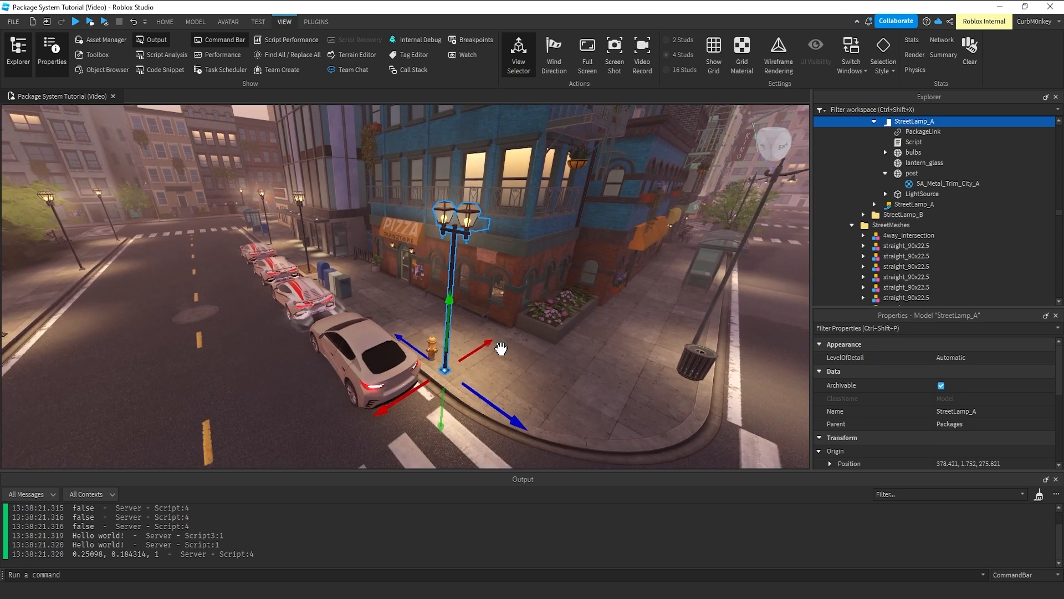
pyautogui.hotkey('ctrl', 'd')
pyautogui.moveTo(501, 348); pyautogui.dragTo(344, 404)
pyautogui.moveTo(341, 387); pyautogui.dragTo(341, 386, button='right')
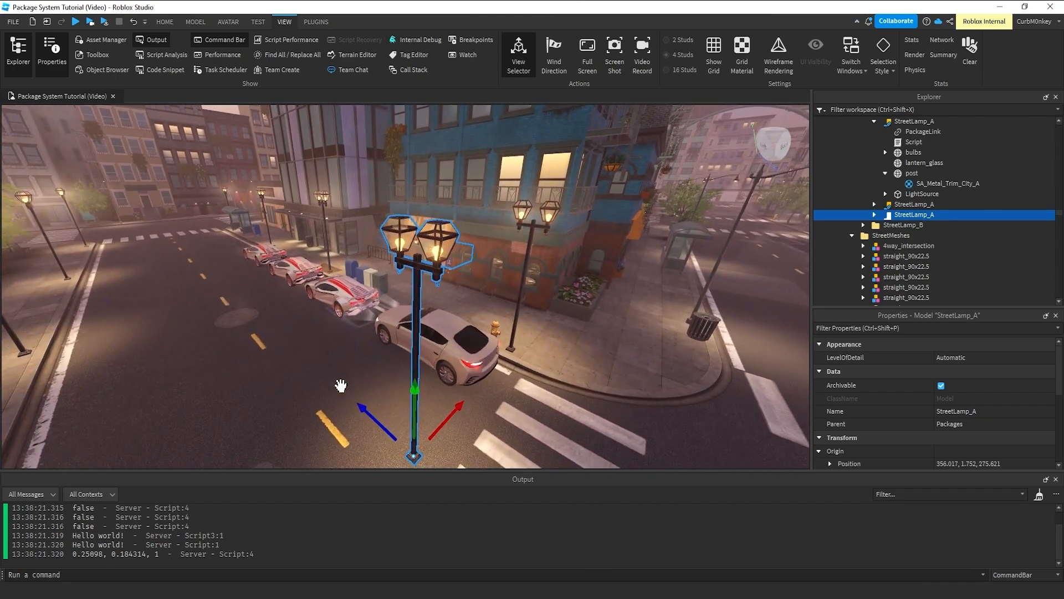
# Set the material of the duplicated street lamp's bulbs to Plastic and accept the package modification
pyautogui.click(875, 214)
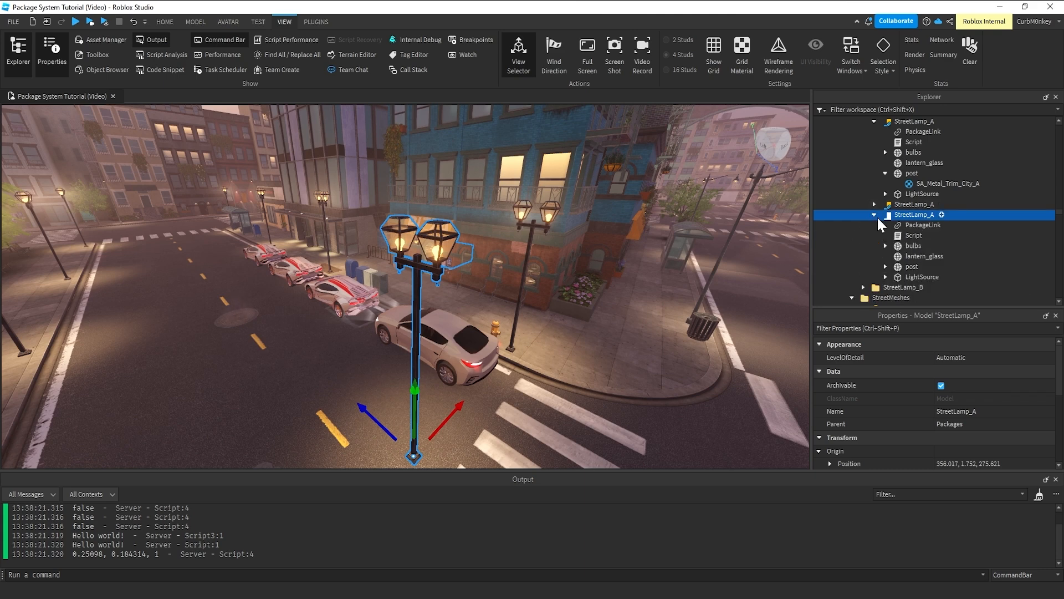
pyautogui.click(914, 245)
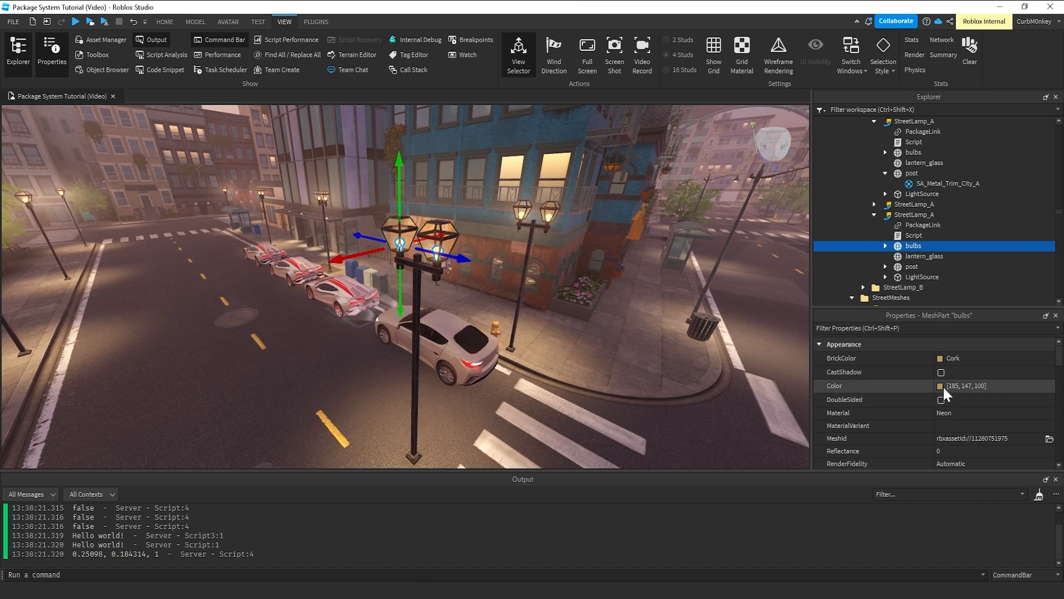
pyautogui.click(954, 412)
pyautogui.click(953, 411)
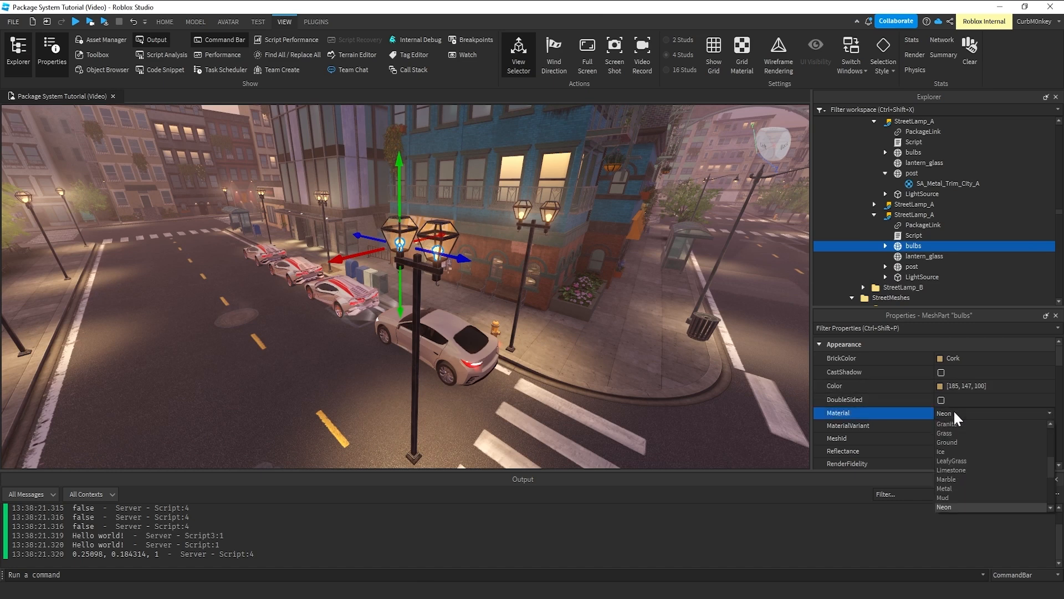
pyautogui.scroll(-3, 960, 437)
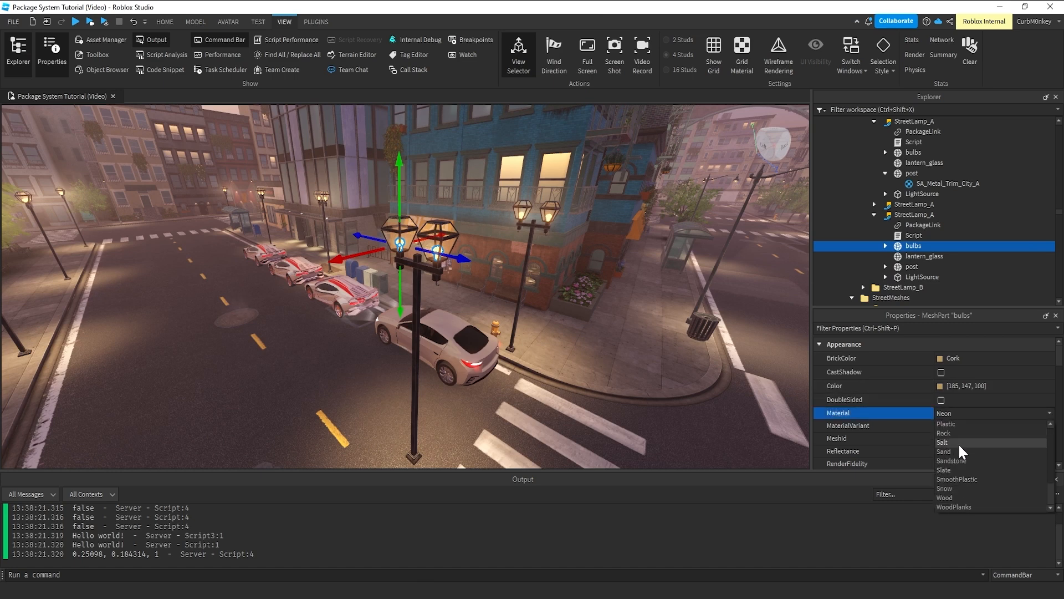
pyautogui.click(948, 451)
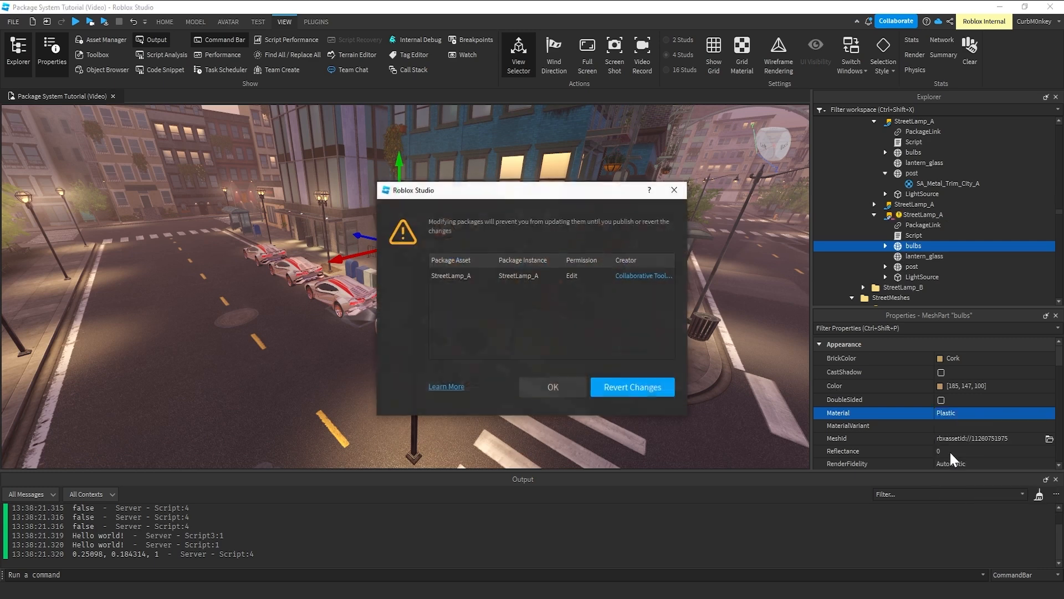
pyautogui.click(553, 387)
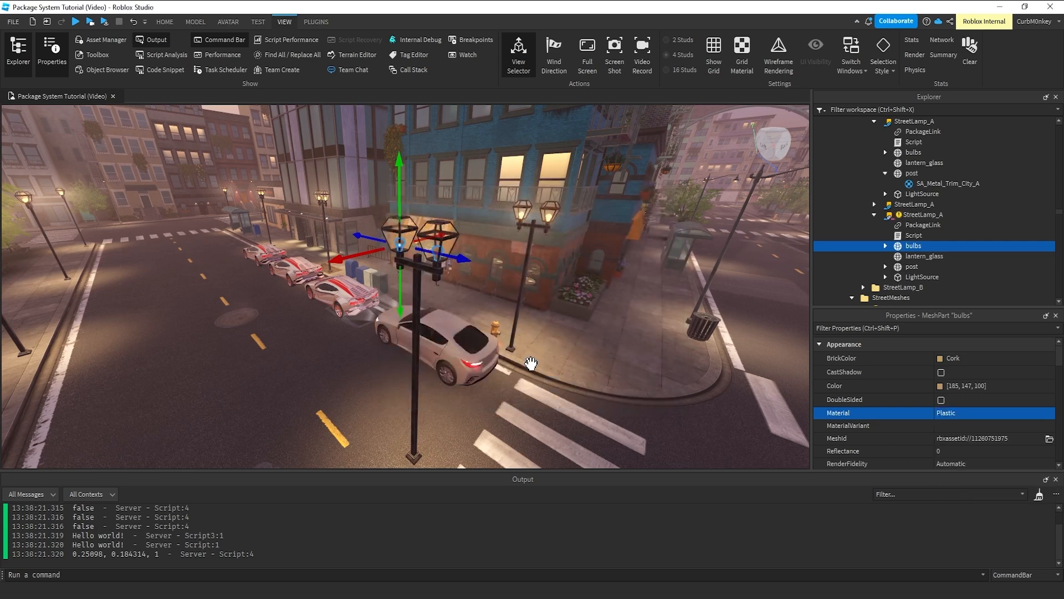
pyautogui.scroll(3, 541, 374)
pyautogui.click(551, 387)
# Delete both attachments and the beam from the bulbs of the duplicated street lamp
pyautogui.click(472, 216)
pyautogui.scroll(1, 943, 190)
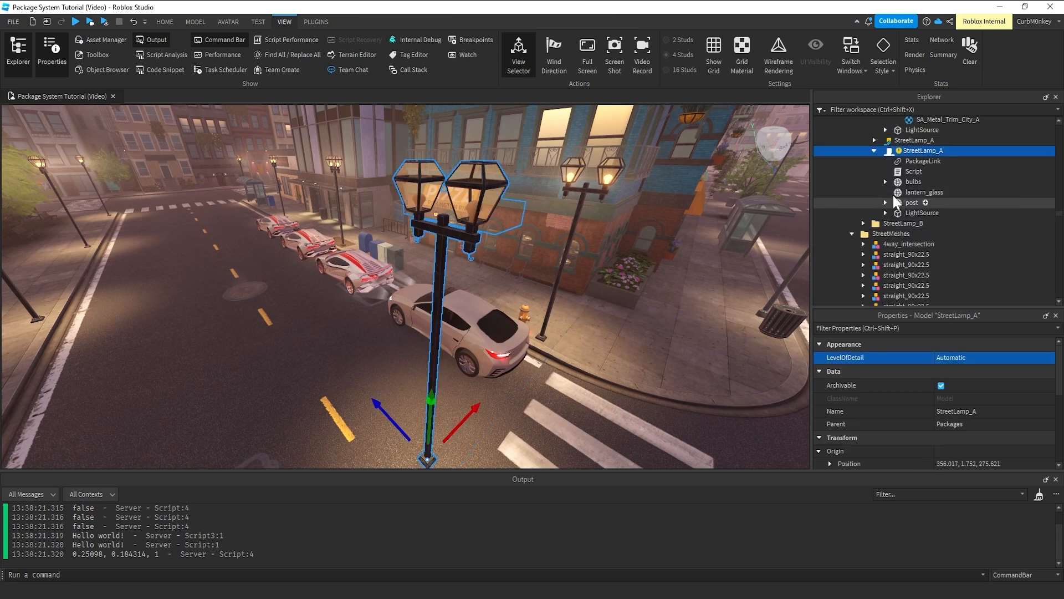
pyautogui.click(885, 182)
pyautogui.click(936, 193)
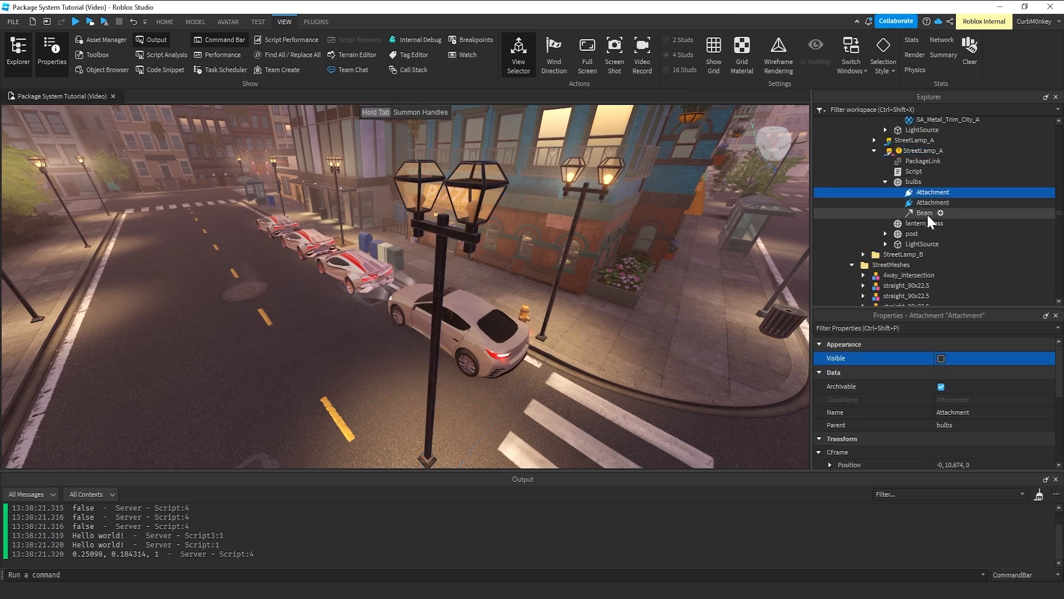
pyautogui.keyDown('shift'); pyautogui.click(927, 213); pyautogui.keyUp('shift')
pyautogui.press('Delete')
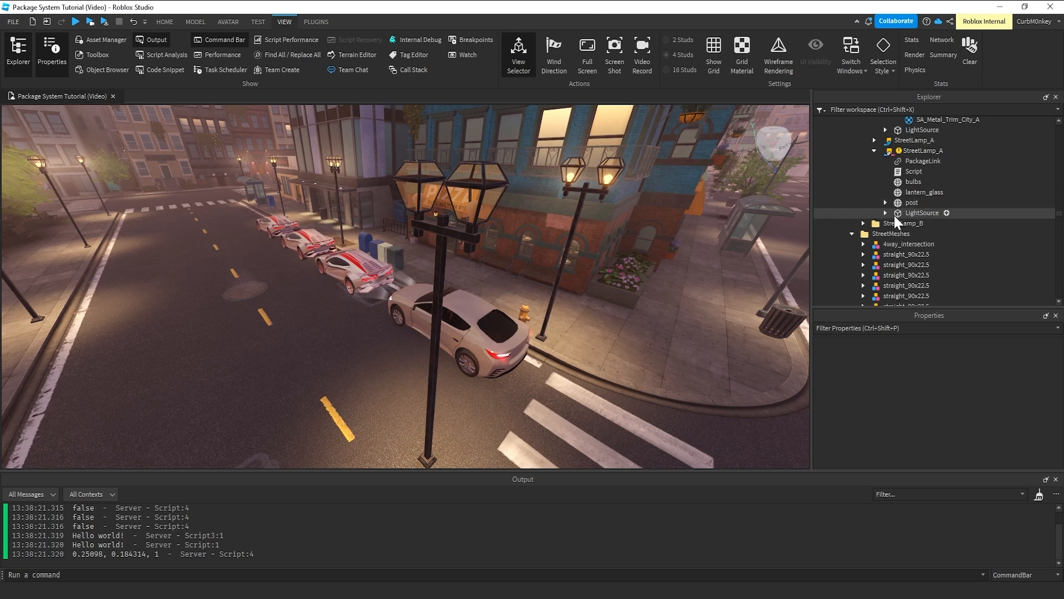
# Delete the LightSource from the duplicated street lamp
pyautogui.click(885, 213)
pyautogui.click(924, 211)
pyautogui.press('Delete')
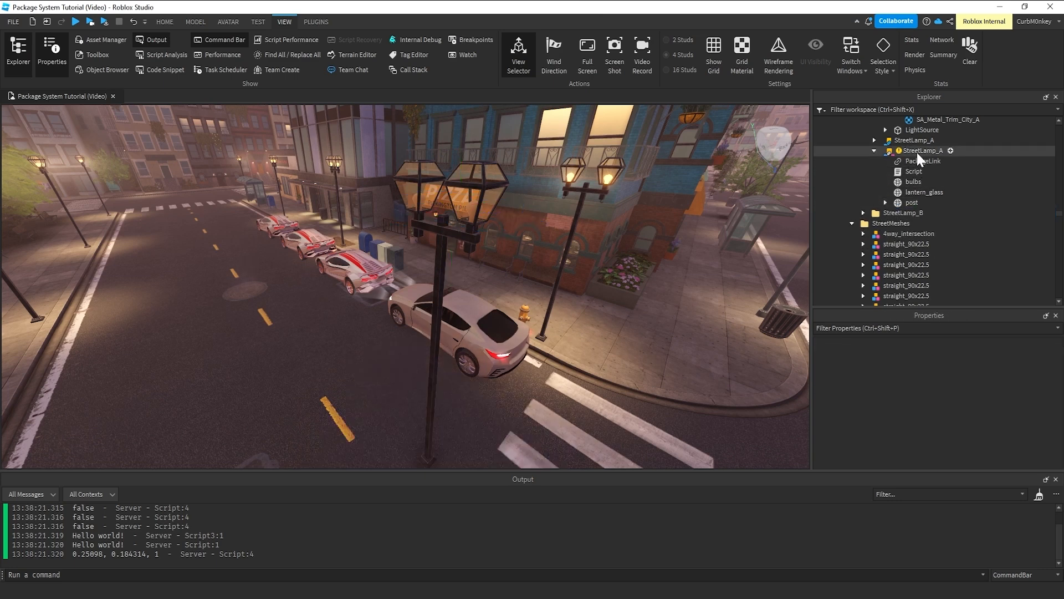
# Compare the modified street lamp with the original at the corner and inspect the modified copy's PackageLink properties
pyautogui.moveTo(628, 281); pyautogui.dragTo(621, 274, button='right')
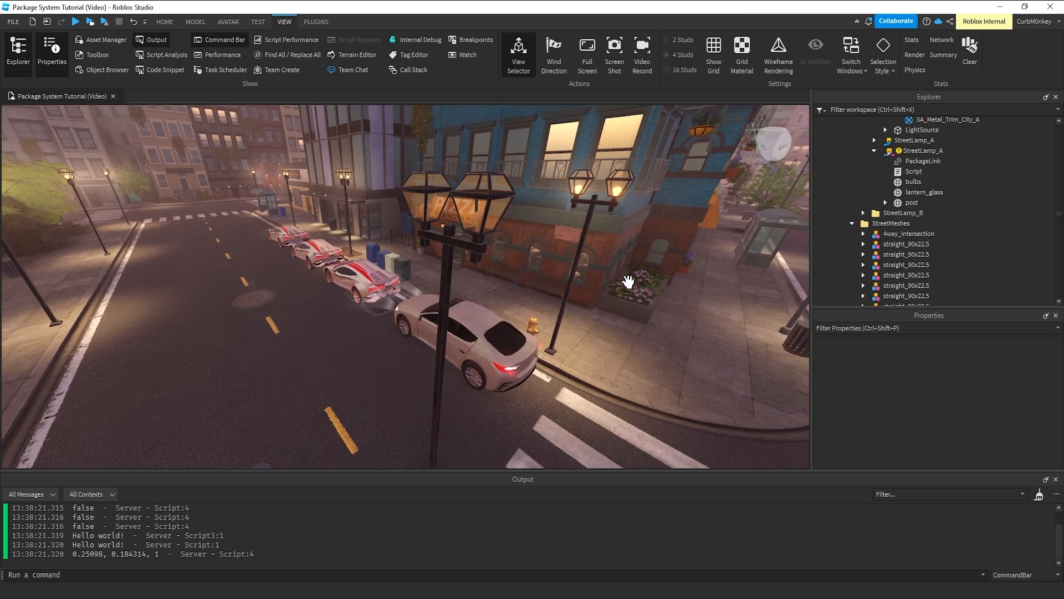
pyautogui.scroll(-3, 716, 304)
pyautogui.moveTo(716, 304); pyautogui.dragTo(716, 304, button='right')
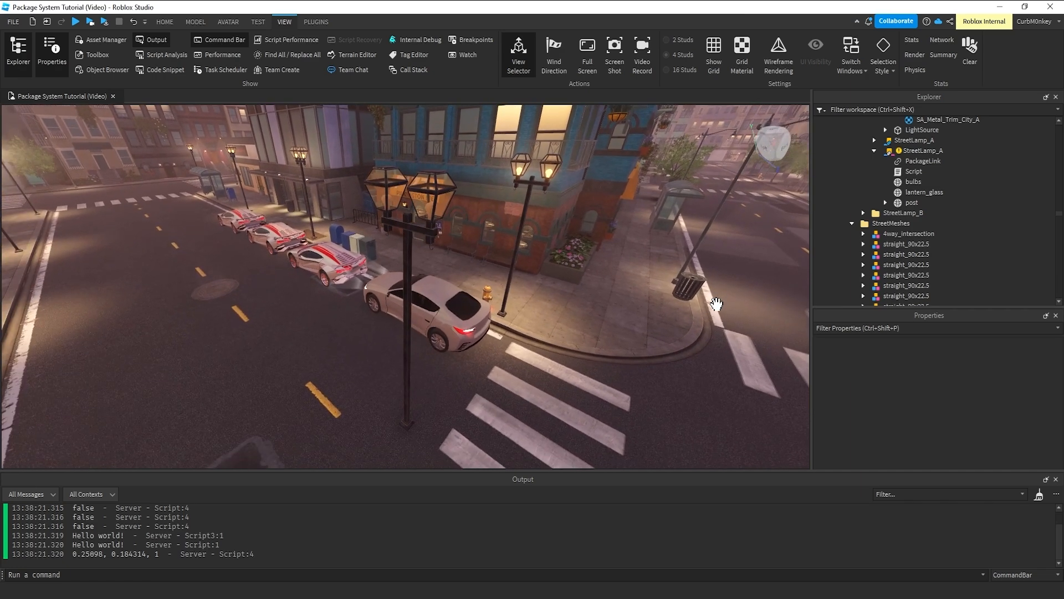
pyautogui.click(916, 149)
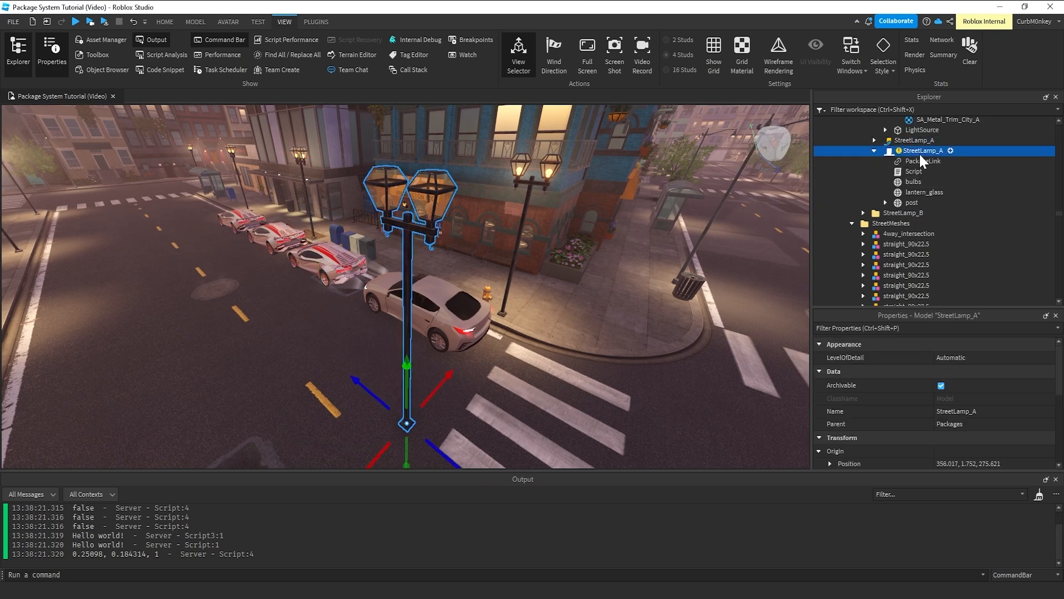
pyautogui.click(495, 338)
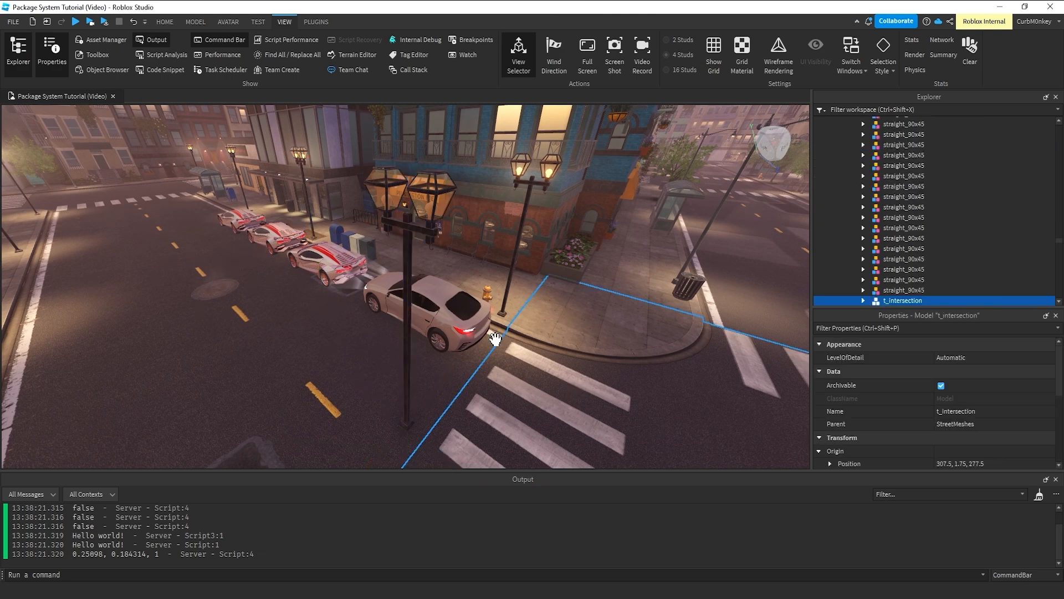
pyautogui.click(407, 301)
pyautogui.moveTo(456, 332); pyautogui.dragTo(456, 333, button='right')
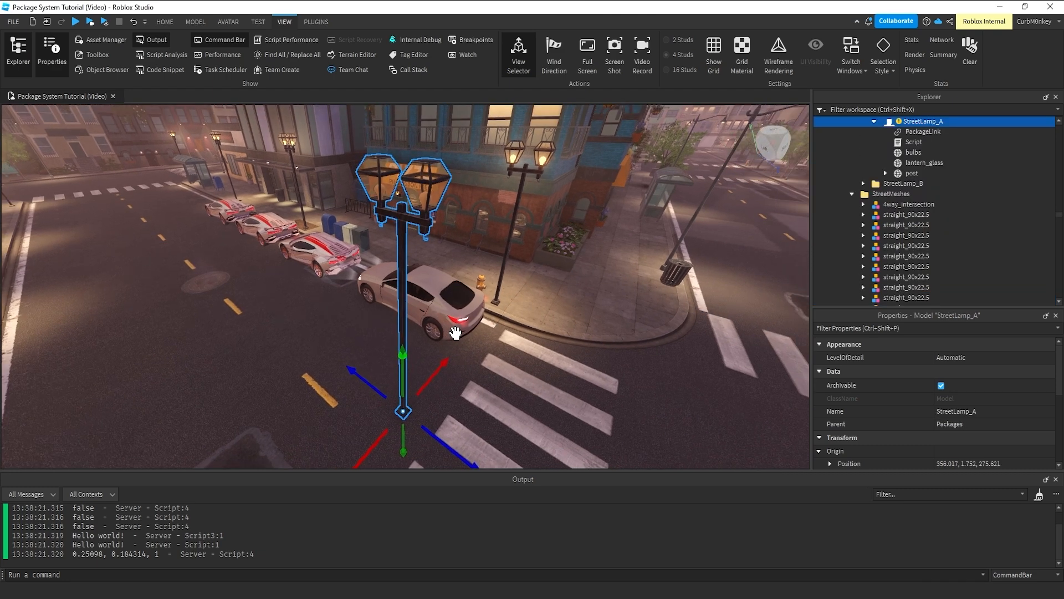
pyautogui.click(531, 363)
pyautogui.click(525, 176)
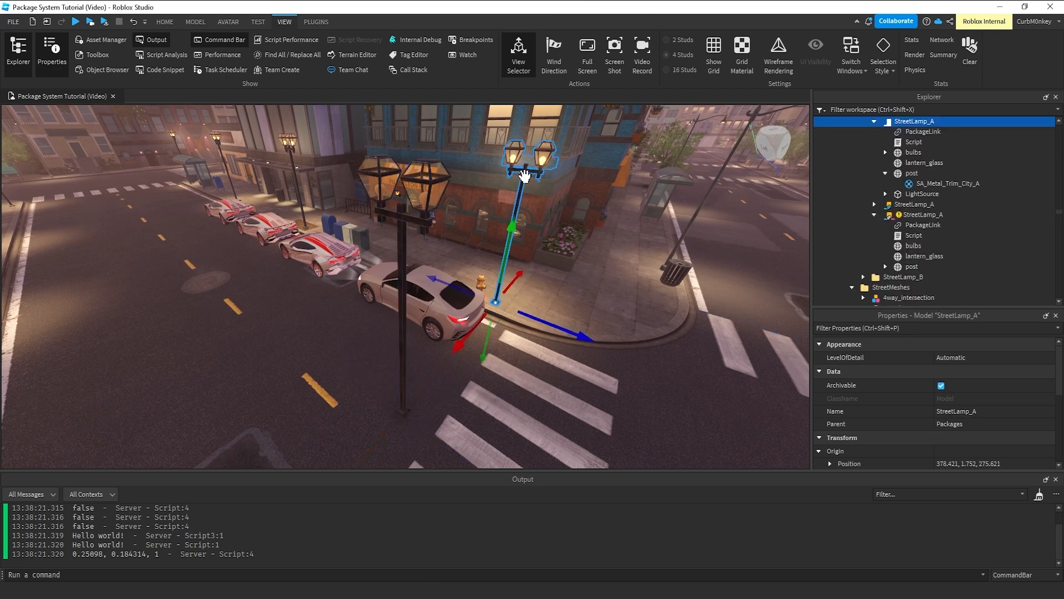
pyautogui.moveTo(606, 310); pyautogui.dragTo(606, 311, button='right')
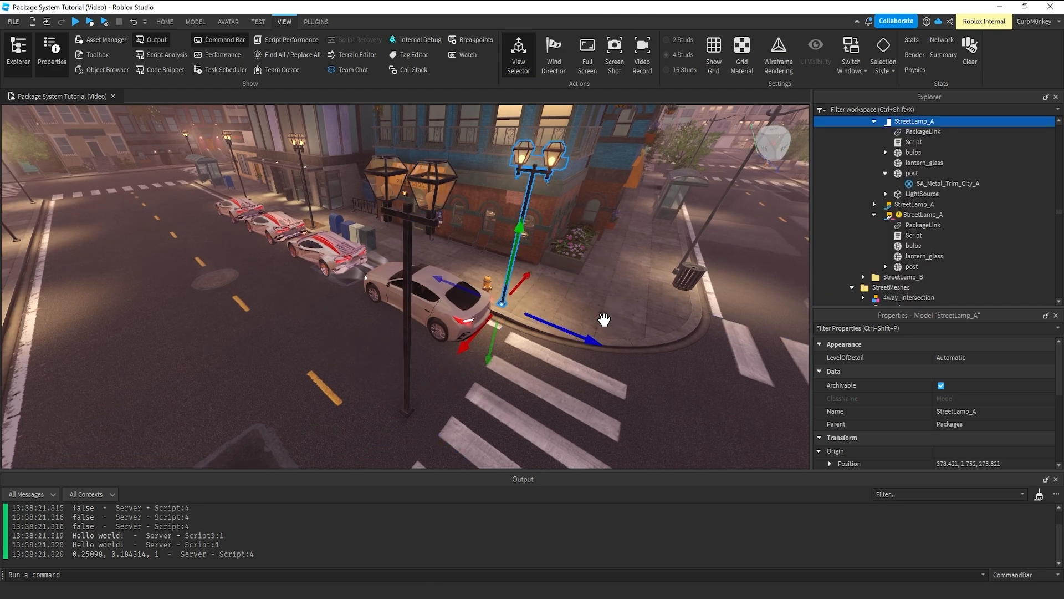
pyautogui.click(405, 212)
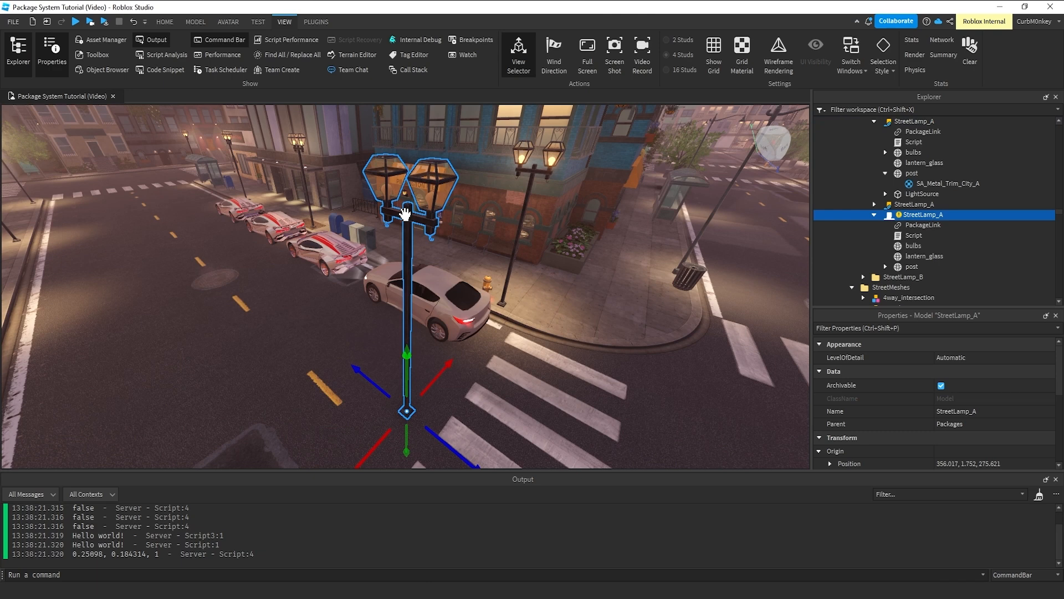
pyautogui.click(925, 225)
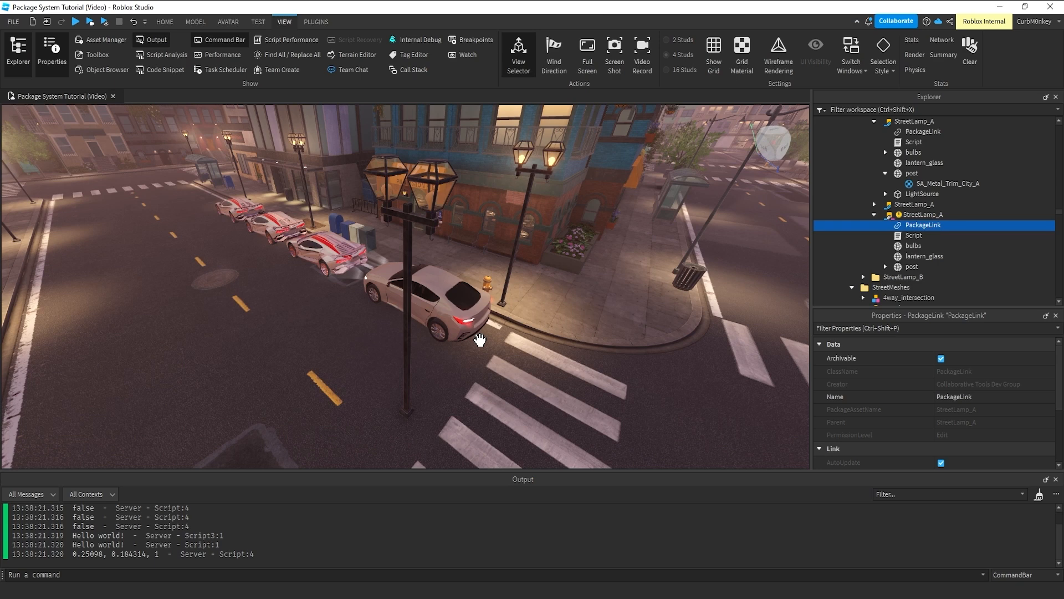
# Collapse the modified StreetLamp_A in the object hierarchy and select the original street lamp at the corner
pyautogui.moveTo(480, 340); pyautogui.dragTo(479, 337, button='right')
pyautogui.press('e')
pyautogui.press('w')
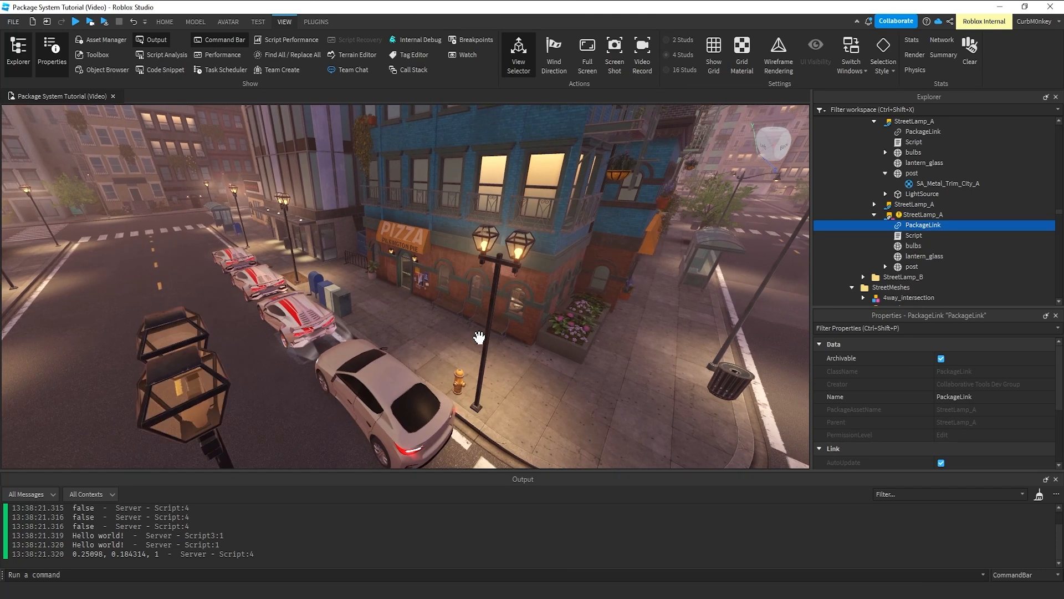
pyautogui.click(875, 214)
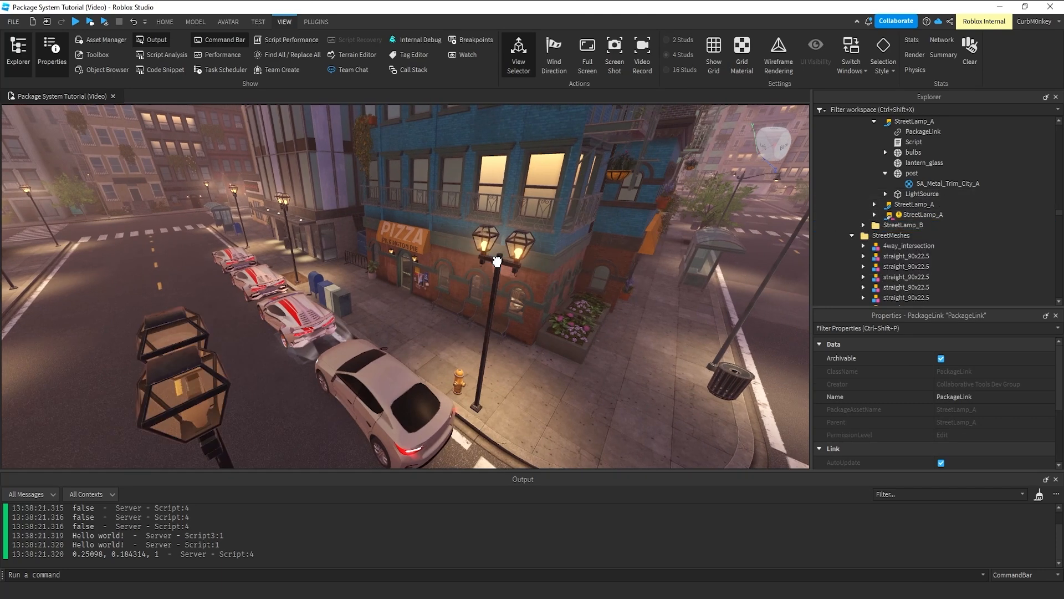
pyautogui.click(496, 260)
pyautogui.moveTo(539, 281); pyautogui.dragTo(538, 282, button='right')
pyautogui.press('q')
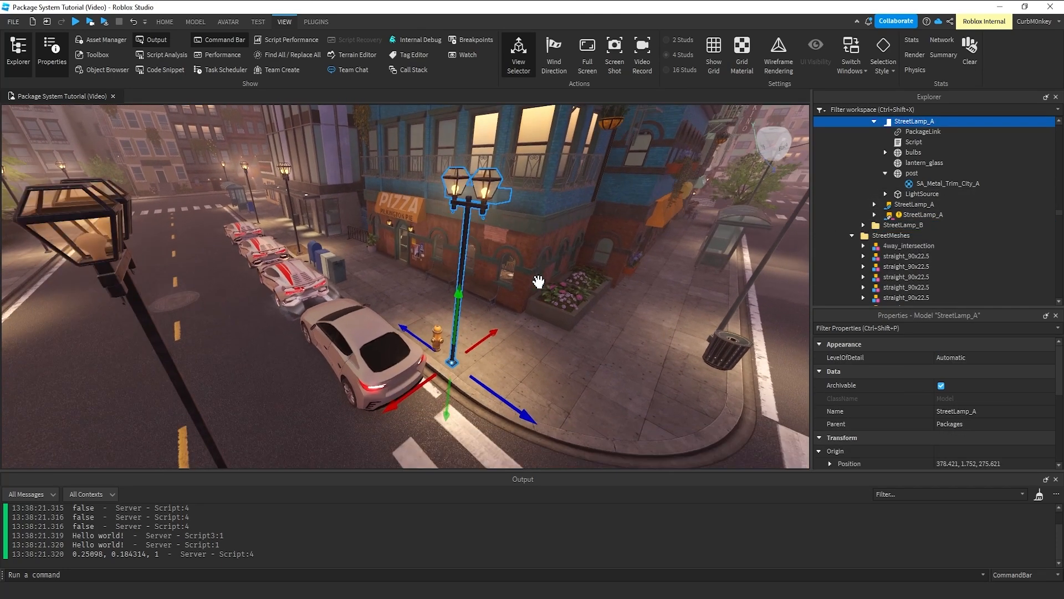